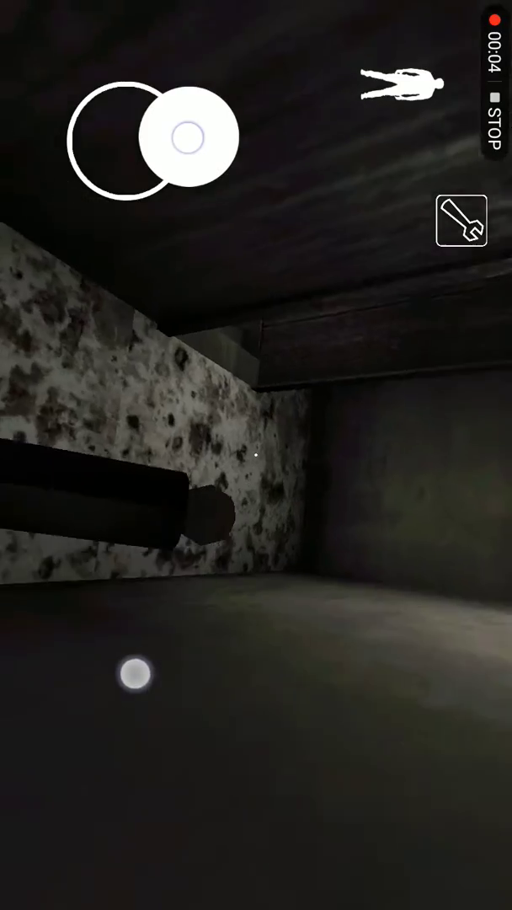
Step: Walk through the dark room and down the stairs to the car wreck
{"action": "left_click_drag", "start_coordinate": [135, 672], "coordinate": [137, 638]}
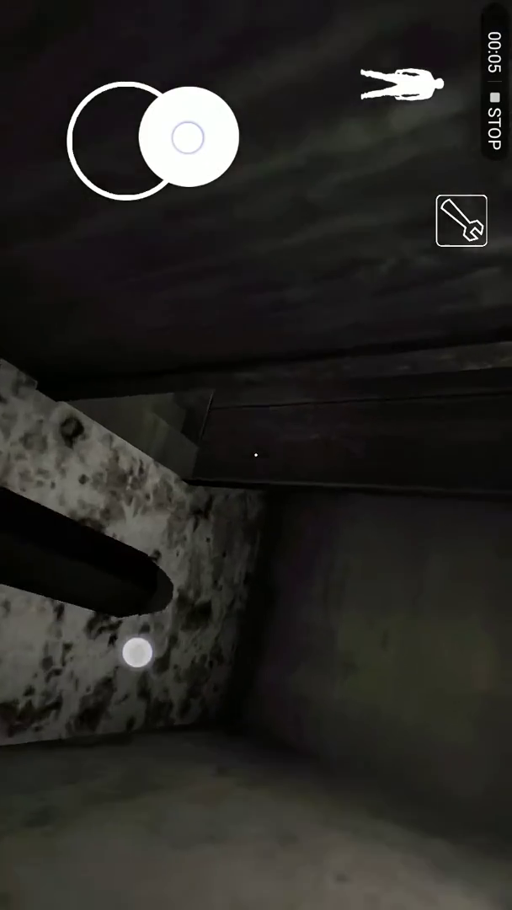
{"action": "mouse_move", "coordinate": [126, 535]}
{"action": "left_mouse_down"}
{"action": "mouse_move", "coordinate": [113, 582]}
{"action": "mouse_move", "coordinate": [144, 599]}
{"action": "left_mouse_up"}
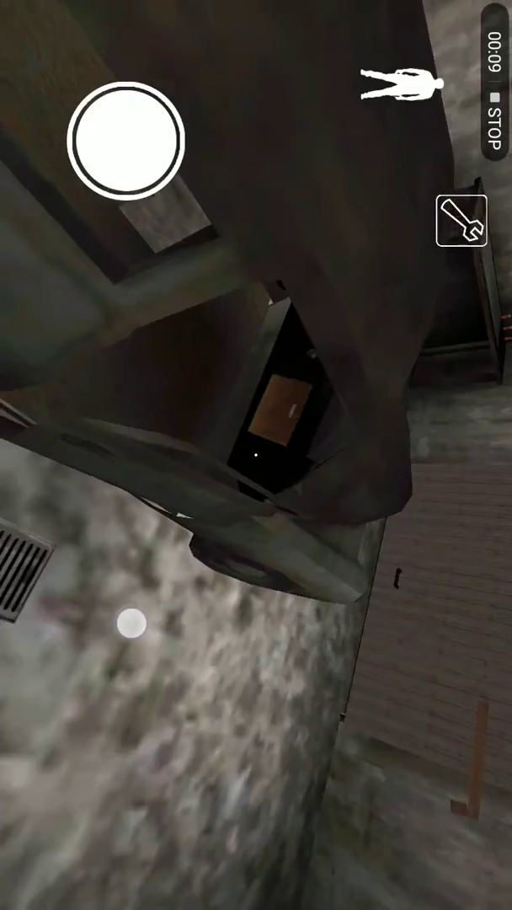
{"action": "mouse_move", "coordinate": [220, 691]}
{"action": "left_mouse_down"}
{"action": "mouse_move", "coordinate": [203, 710]}
{"action": "mouse_move", "coordinate": [266, 780]}
{"action": "mouse_move", "coordinate": [148, 615]}
{"action": "mouse_move", "coordinate": [162, 828]}
{"action": "mouse_move", "coordinate": [209, 706]}
{"action": "mouse_move", "coordinate": [199, 556]}
{"action": "mouse_move", "coordinate": [164, 661]}
{"action": "mouse_move", "coordinate": [152, 617]}
{"action": "left_mouse_up"}
{"action": "mouse_move", "coordinate": [181, 679]}
{"action": "left_mouse_down"}
{"action": "mouse_move", "coordinate": [173, 699]}
{"action": "mouse_move", "coordinate": [114, 527]}
{"action": "mouse_move", "coordinate": [164, 603]}
{"action": "mouse_move", "coordinate": [148, 669]}
{"action": "left_mouse_up"}
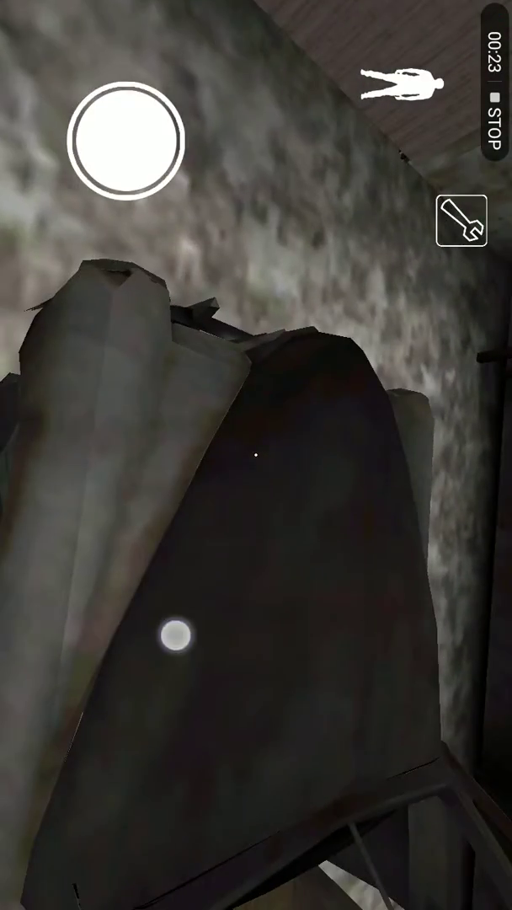
{"action": "left_click_drag", "start_coordinate": [175, 635], "coordinate": [203, 656]}
Step: Turn back, climb the staircase and head past the barrels to the painting wall
{"action": "mouse_move", "coordinate": [126, 139]}
{"action": "left_mouse_down"}
{"action": "mouse_move", "coordinate": [198, 92]}
{"action": "mouse_move", "coordinate": [199, 85]}
{"action": "mouse_move", "coordinate": [199, 109]}
{"action": "left_mouse_up"}
{"action": "mouse_move", "coordinate": [177, 657]}
{"action": "left_mouse_down"}
{"action": "mouse_move", "coordinate": [209, 640]}
{"action": "mouse_move", "coordinate": [187, 651]}
{"action": "mouse_move", "coordinate": [199, 701]}
{"action": "mouse_move", "coordinate": [177, 733]}
{"action": "mouse_move", "coordinate": [215, 746]}
{"action": "mouse_move", "coordinate": [215, 725]}
{"action": "mouse_move", "coordinate": [160, 482]}
{"action": "mouse_move", "coordinate": [147, 712]}
{"action": "mouse_move", "coordinate": [143, 725]}
{"action": "mouse_move", "coordinate": [127, 725]}
{"action": "mouse_move", "coordinate": [118, 630]}
{"action": "mouse_move", "coordinate": [129, 476]}
{"action": "left_mouse_up"}
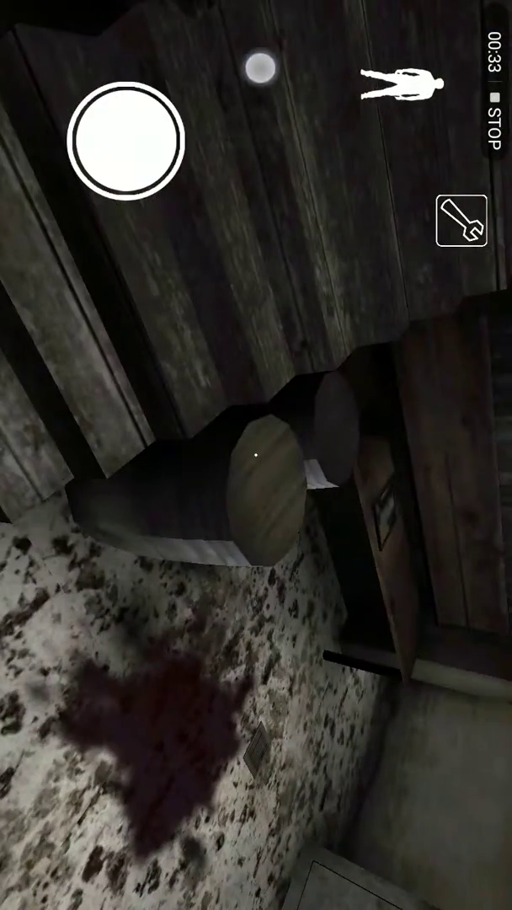
{"action": "left_click_drag", "start_coordinate": [200, 118], "coordinate": [213, 89]}
{"action": "mouse_move", "coordinate": [166, 622]}
{"action": "left_mouse_down"}
{"action": "mouse_move", "coordinate": [177, 699]}
{"action": "mouse_move", "coordinate": [160, 658]}
{"action": "mouse_move", "coordinate": [150, 786]}
{"action": "mouse_move", "coordinate": [139, 695]}
{"action": "mouse_move", "coordinate": [140, 777]}
{"action": "mouse_move", "coordinate": [152, 830]}
{"action": "mouse_move", "coordinate": [238, 509]}
{"action": "left_mouse_up"}
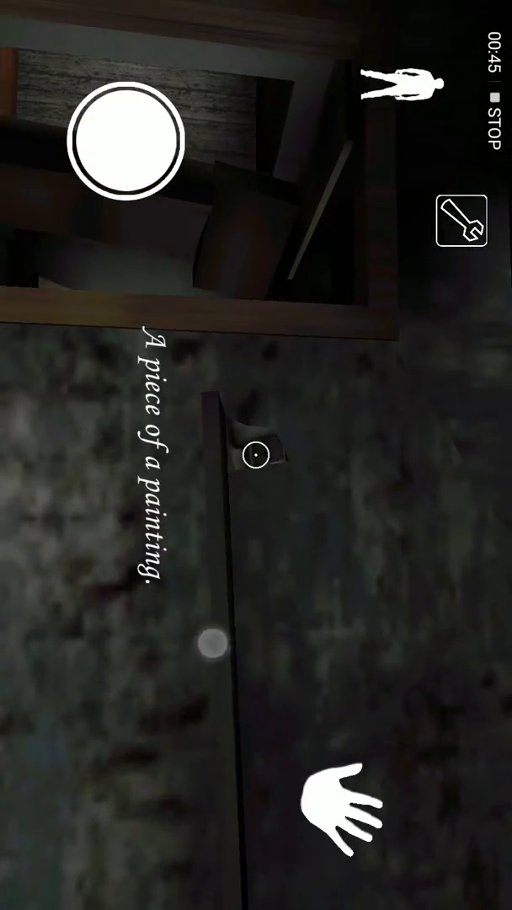
Step: Face the painting piece on the wall and pick it up
{"action": "left_click_drag", "start_coordinate": [127, 139], "coordinate": [169, 194]}
{"action": "left_click_drag", "start_coordinate": [165, 892], "coordinate": [129, 753]}
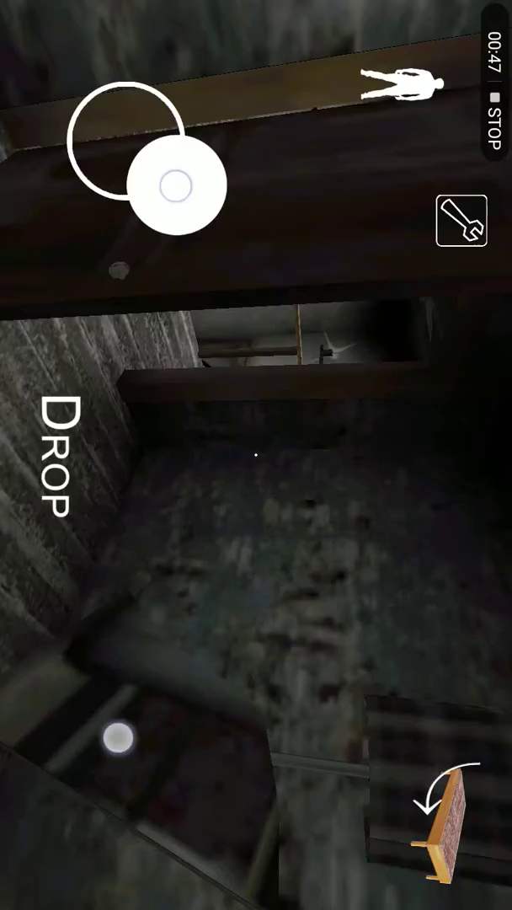
{"action": "left_click_drag", "start_coordinate": [175, 186], "coordinate": [200, 164]}
{"action": "left_click_drag", "start_coordinate": [117, 738], "coordinate": [78, 834]}
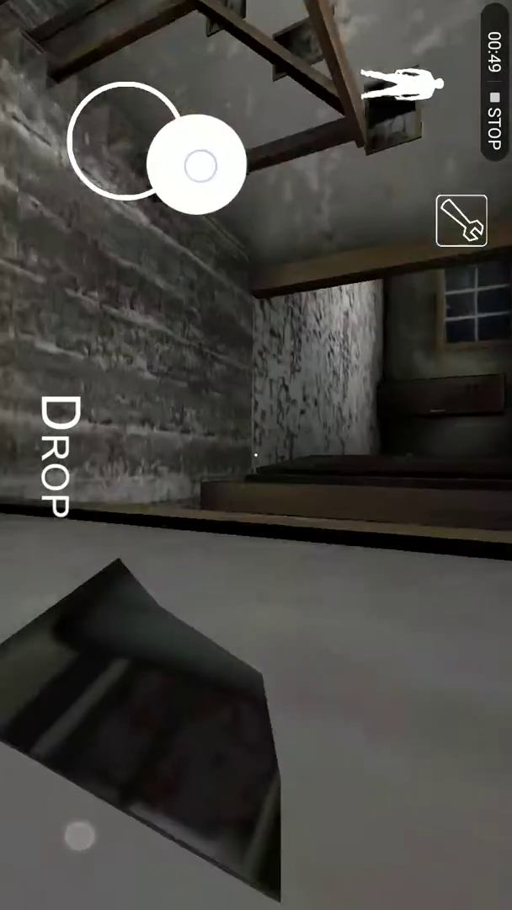
Step: Carry the piece past the boarded window to the painting frame to earn a bonus day
{"action": "left_click_drag", "start_coordinate": [200, 164], "coordinate": [202, 139]}
{"action": "left_click_drag", "start_coordinate": [78, 834], "coordinate": [135, 641]}
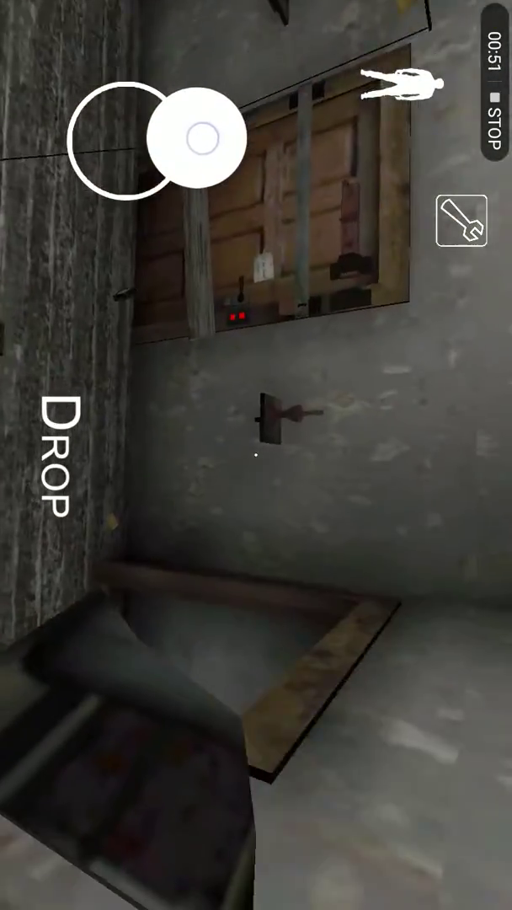
{"action": "left_click_drag", "start_coordinate": [203, 139], "coordinate": [198, 135]}
{"action": "left_click_drag", "start_coordinate": [130, 686], "coordinate": [133, 697]}
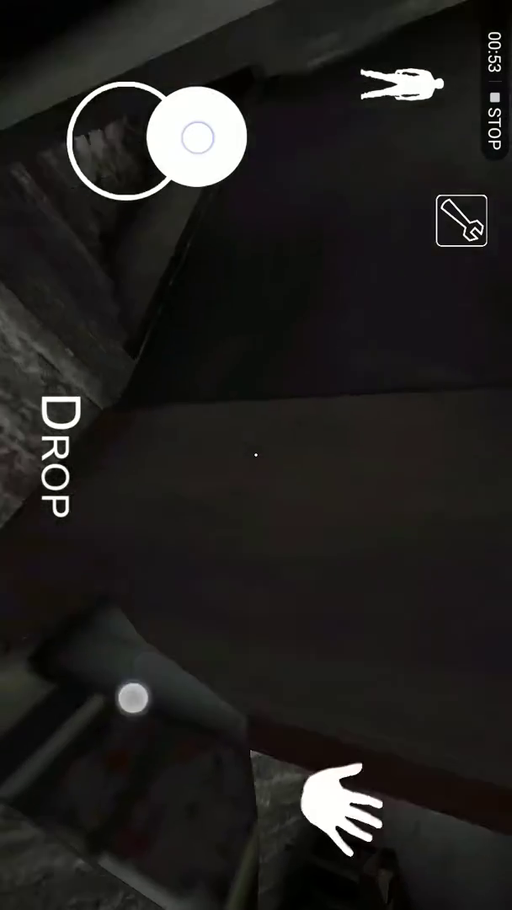
{"action": "left_click_drag", "start_coordinate": [198, 137], "coordinate": [200, 134]}
{"action": "left_click_drag", "start_coordinate": [133, 698], "coordinate": [118, 525]}
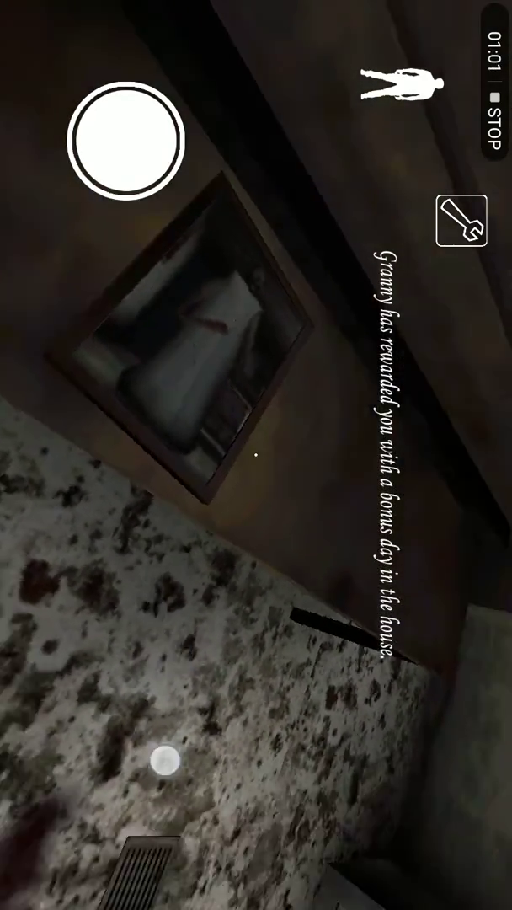
Step: Walk into the stairs corridor and go down the staircase
{"action": "left_click_drag", "start_coordinate": [126, 139], "coordinate": [203, 139]}
{"action": "left_click_drag", "start_coordinate": [165, 761], "coordinate": [170, 768]}
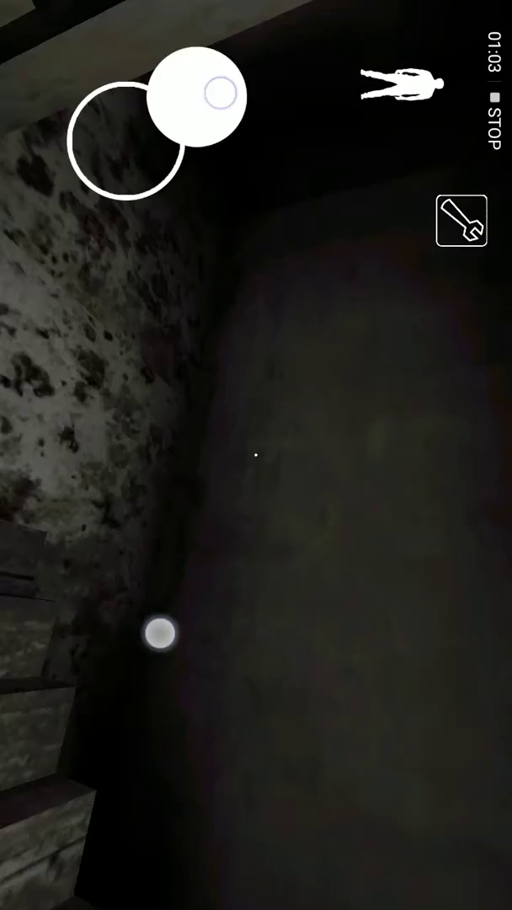
{"action": "left_click_drag", "start_coordinate": [160, 632], "coordinate": [152, 781]}
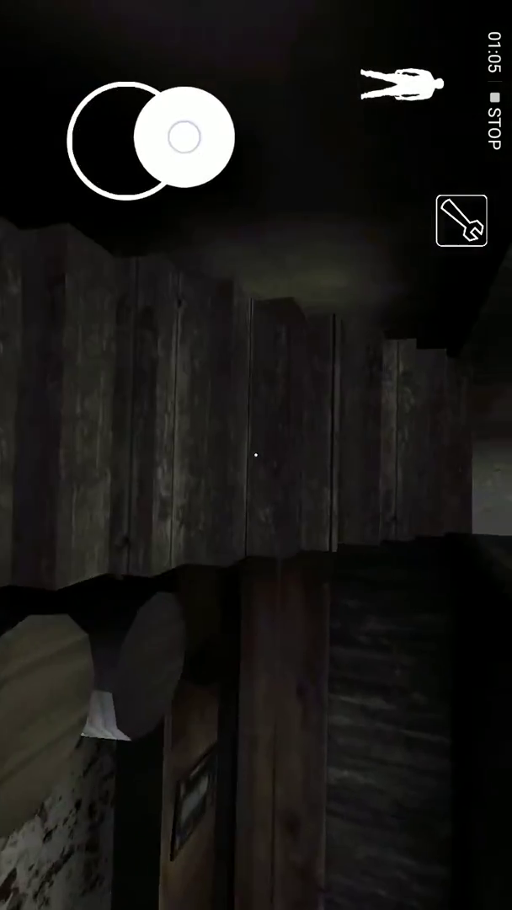
{"action": "left_click_drag", "start_coordinate": [143, 655], "coordinate": [133, 758]}
{"action": "left_click_drag", "start_coordinate": [126, 139], "coordinate": [193, 128]}
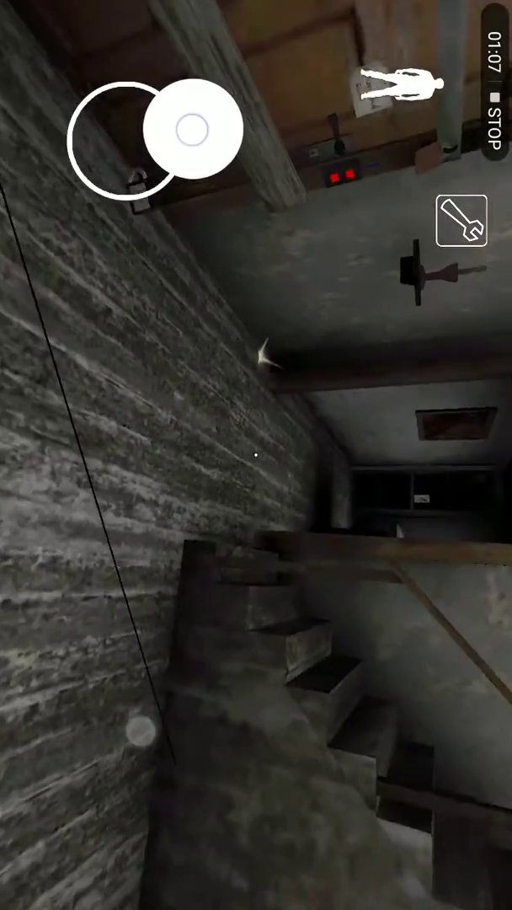
{"action": "left_click_drag", "start_coordinate": [133, 759], "coordinate": [118, 858]}
{"action": "left_click_drag", "start_coordinate": [194, 128], "coordinate": [185, 130]}
Step: Look around the room and cross it to the tall dark wardrobe
{"action": "mouse_move", "coordinate": [186, 708]}
{"action": "left_mouse_down"}
{"action": "mouse_move", "coordinate": [177, 885]}
{"action": "mouse_move", "coordinate": [164, 725]}
{"action": "left_mouse_up"}
{"action": "left_click_drag", "start_coordinate": [186, 131], "coordinate": [190, 134]}
{"action": "left_click_drag", "start_coordinate": [164, 725], "coordinate": [171, 735]}
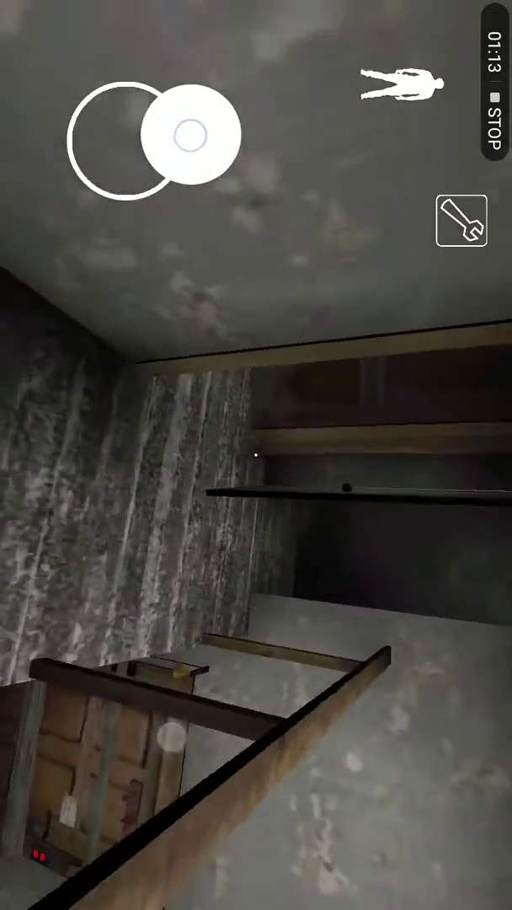
{"action": "left_click_drag", "start_coordinate": [192, 133], "coordinate": [165, 201]}
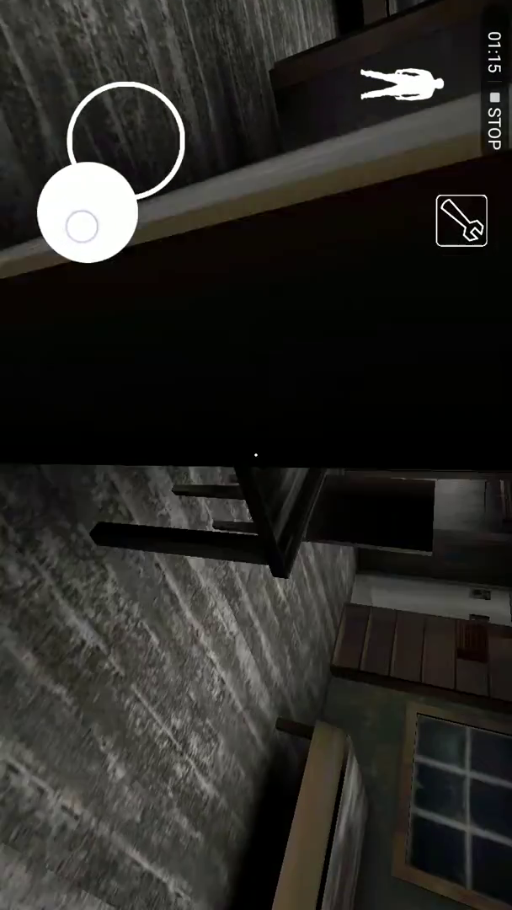
{"action": "mouse_move", "coordinate": [152, 678]}
{"action": "left_mouse_down"}
{"action": "mouse_move", "coordinate": [160, 699]}
{"action": "mouse_move", "coordinate": [165, 669]}
{"action": "left_mouse_up"}
Step: Take the item from the wardrobe and turn toward the doorway
{"action": "left_click_drag", "start_coordinate": [196, 139], "coordinate": [196, 137]}
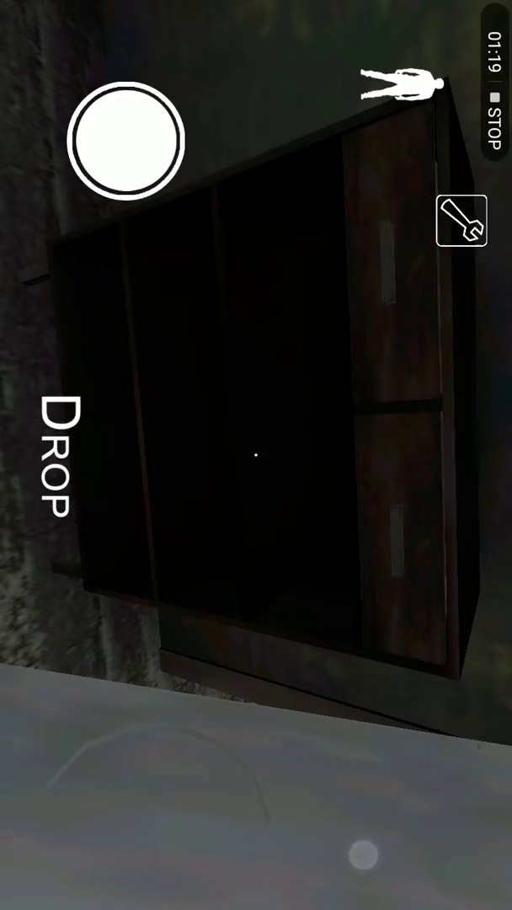
{"action": "left_click_drag", "start_coordinate": [363, 854], "coordinate": [156, 708]}
{"action": "left_click_drag", "start_coordinate": [127, 139], "coordinate": [193, 128]}
{"action": "mouse_move", "coordinate": [156, 708]}
{"action": "left_mouse_down"}
{"action": "mouse_move", "coordinate": [190, 697]}
{"action": "mouse_move", "coordinate": [181, 666]}
{"action": "left_mouse_up"}
Step: Carry the item through the room, past the framed pictures, to the boarded door
{"action": "left_click_drag", "start_coordinate": [196, 128], "coordinate": [191, 126]}
{"action": "mouse_move", "coordinate": [181, 666]}
{"action": "left_mouse_down"}
{"action": "mouse_move", "coordinate": [178, 809]}
{"action": "mouse_move", "coordinate": [188, 854]}
{"action": "mouse_move", "coordinate": [187, 752]}
{"action": "left_mouse_up"}
{"action": "left_click_drag", "start_coordinate": [189, 128], "coordinate": [188, 127]}
{"action": "left_click_drag", "start_coordinate": [187, 752], "coordinate": [185, 696]}
{"action": "left_click_drag", "start_coordinate": [188, 127], "coordinate": [185, 126]}
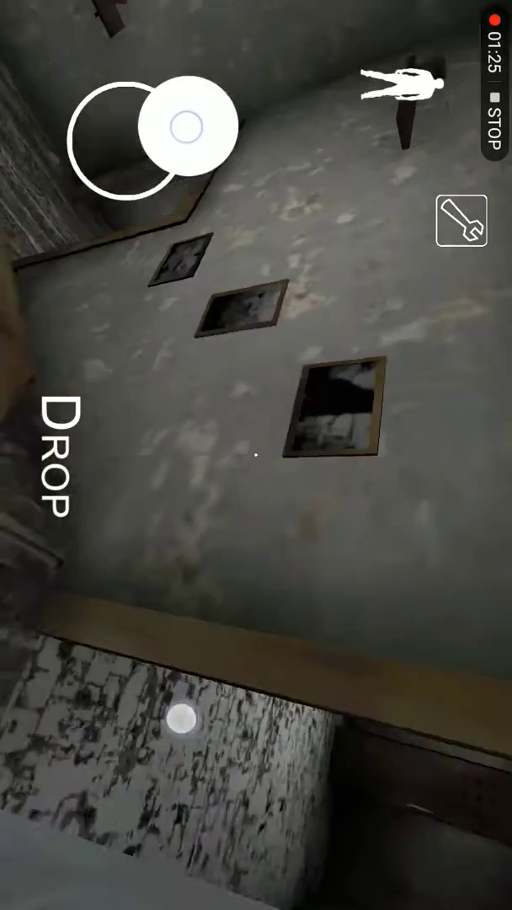
{"action": "mouse_move", "coordinate": [182, 716]}
{"action": "left_mouse_down"}
{"action": "mouse_move", "coordinate": [164, 624]}
{"action": "mouse_move", "coordinate": [172, 669]}
{"action": "mouse_move", "coordinate": [179, 590]}
{"action": "left_mouse_up"}
{"action": "left_click_drag", "start_coordinate": [185, 127], "coordinate": [191, 125]}
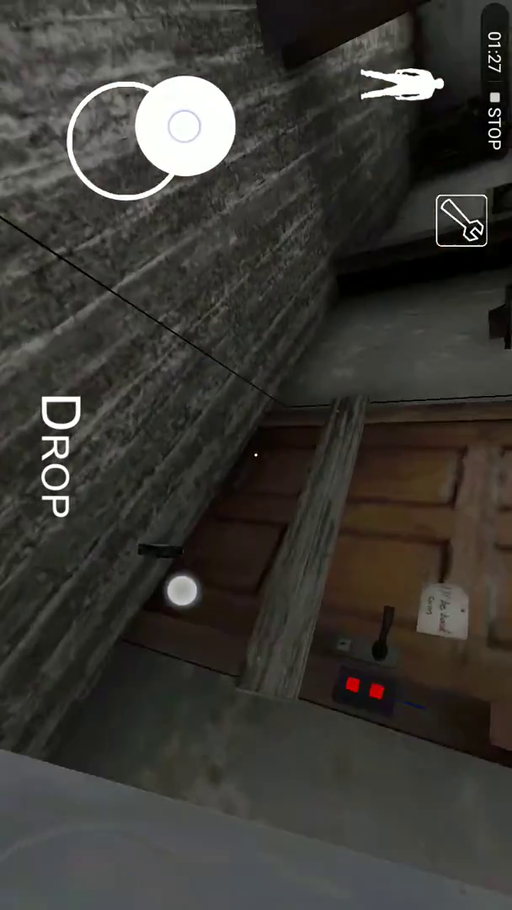
{"action": "mouse_move", "coordinate": [178, 590]}
{"action": "left_mouse_down"}
{"action": "mouse_move", "coordinate": [173, 733]}
{"action": "mouse_move", "coordinate": [178, 656]}
{"action": "left_mouse_up"}
Step: Move through the rooms toward the basement, crossing the floor with the drain
{"action": "mouse_move", "coordinate": [192, 125]}
{"action": "left_mouse_down"}
{"action": "mouse_move", "coordinate": [59, 217]}
{"action": "mouse_move", "coordinate": [177, 147]}
{"action": "left_mouse_up"}
{"action": "left_click_drag", "start_coordinate": [178, 655], "coordinate": [169, 674]}
{"action": "left_click_drag", "start_coordinate": [177, 148], "coordinate": [189, 142]}
{"action": "left_click_drag", "start_coordinate": [169, 674], "coordinate": [168, 645]}
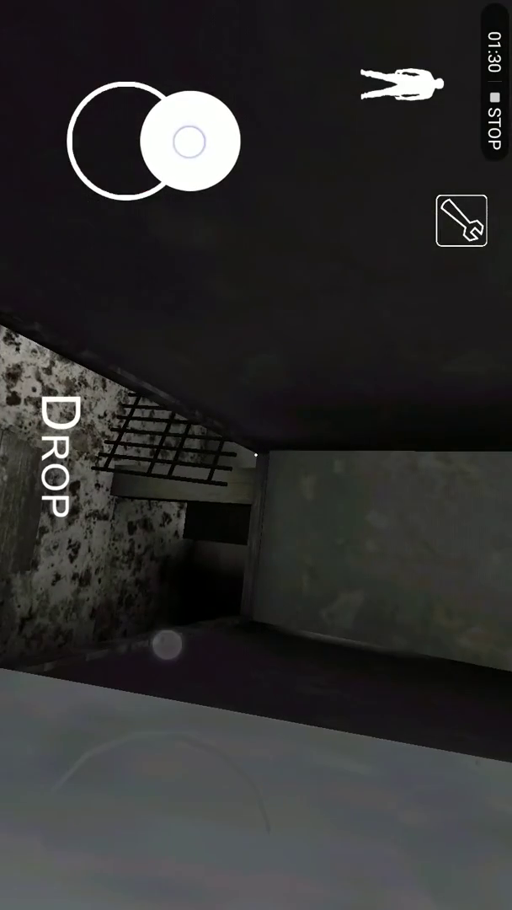
{"action": "left_click_drag", "start_coordinate": [190, 142], "coordinate": [185, 134]}
{"action": "left_click_drag", "start_coordinate": [168, 644], "coordinate": [162, 594]}
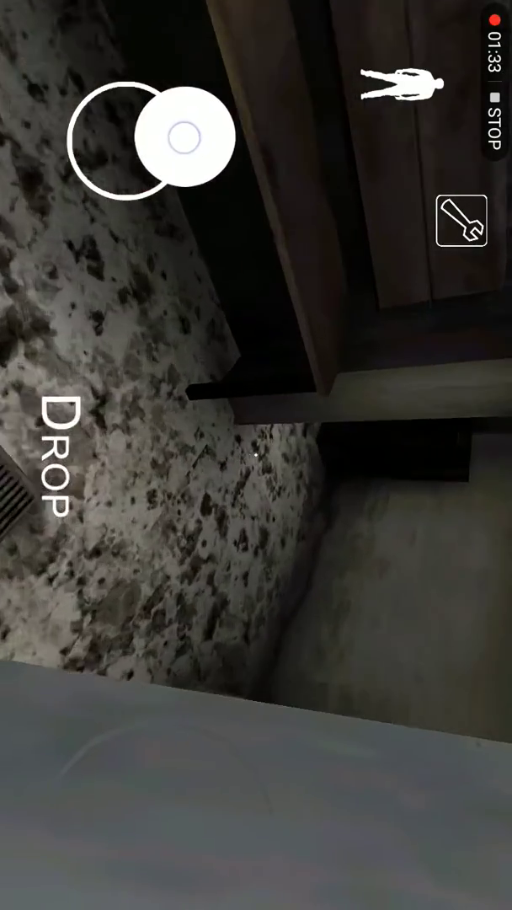
Step: Go down the corridor into the garage and walk up to the car
{"action": "left_click_drag", "start_coordinate": [190, 162], "coordinate": [202, 135]}
{"action": "mouse_move", "coordinate": [156, 669]}
{"action": "left_mouse_down"}
{"action": "mouse_move", "coordinate": [122, 539]}
{"action": "mouse_move", "coordinate": [126, 523]}
{"action": "left_mouse_up"}
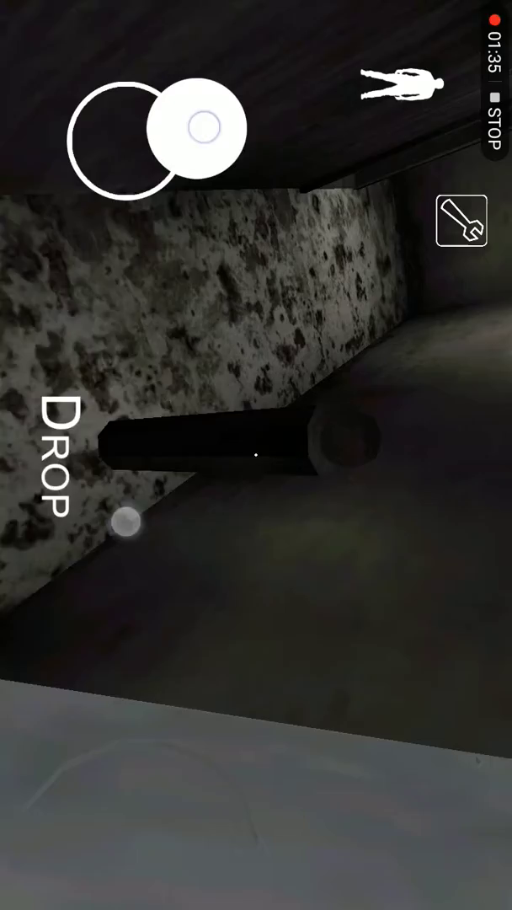
{"action": "left_click_drag", "start_coordinate": [202, 84], "coordinate": [200, 92]}
{"action": "left_click_drag", "start_coordinate": [152, 687], "coordinate": [142, 531]}
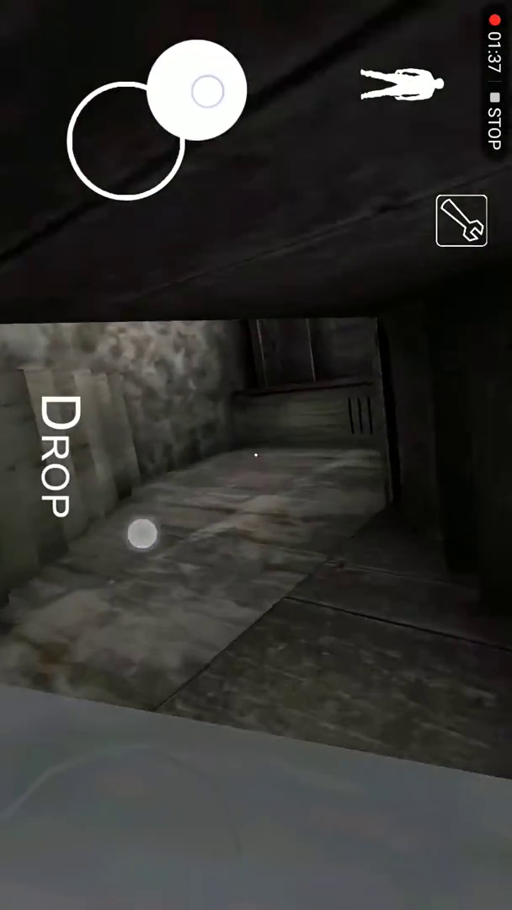
{"action": "mouse_move", "coordinate": [201, 92]}
{"action": "left_mouse_down"}
{"action": "mouse_move", "coordinate": [196, 139]}
{"action": "mouse_move", "coordinate": [194, 118]}
{"action": "left_mouse_up"}
{"action": "left_click_drag", "start_coordinate": [135, 548], "coordinate": [160, 590]}
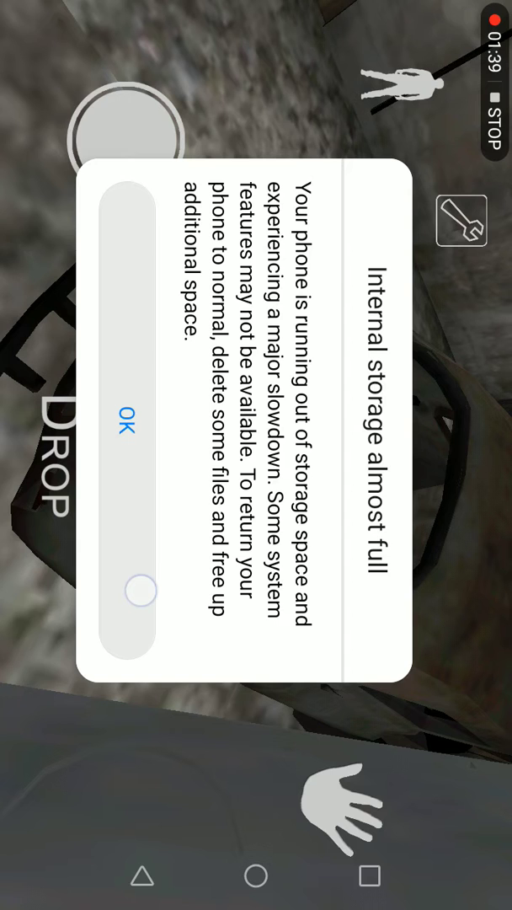
Step: Dismiss the storage warning, return to Granny and aim inside the car wreck
{"action": "left_click", "coordinate": [127, 419]}
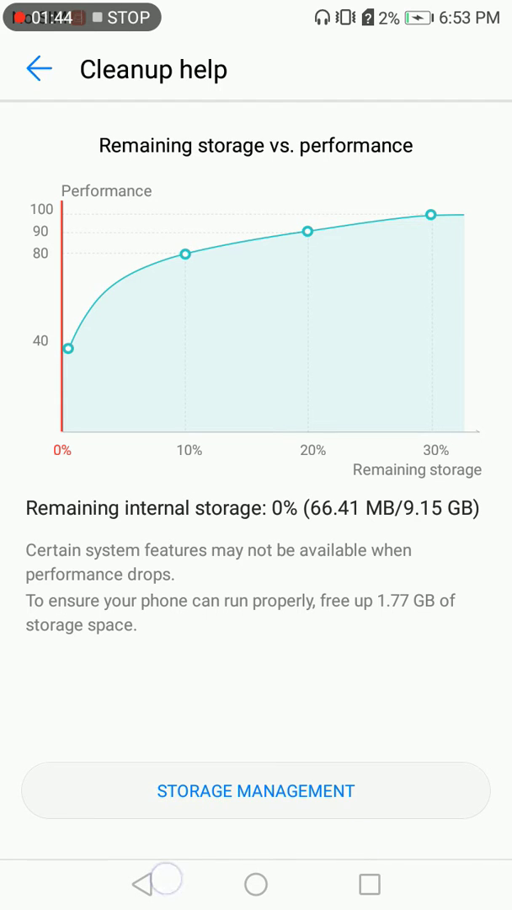
{"action": "left_click", "coordinate": [371, 25]}
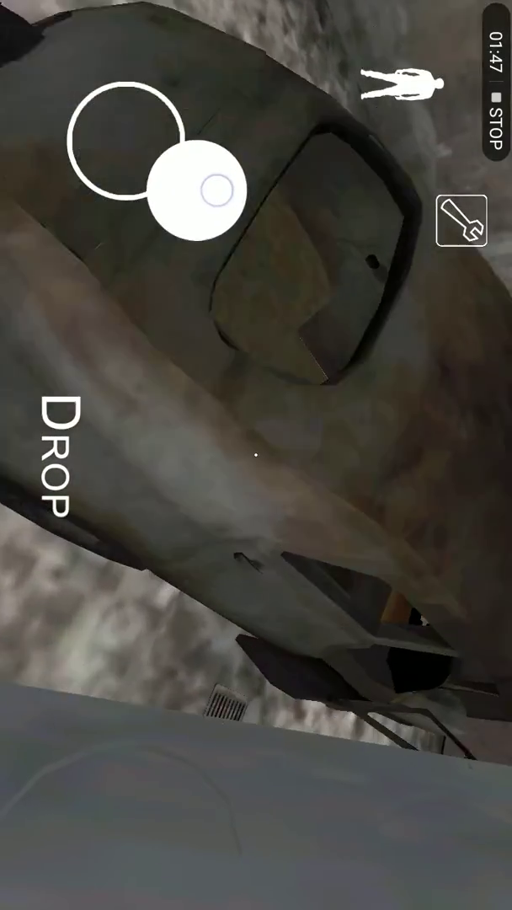
{"action": "mouse_move", "coordinate": [126, 139]}
{"action": "left_mouse_down"}
{"action": "mouse_move", "coordinate": [198, 185]}
{"action": "mouse_move", "coordinate": [190, 708]}
{"action": "left_mouse_up"}
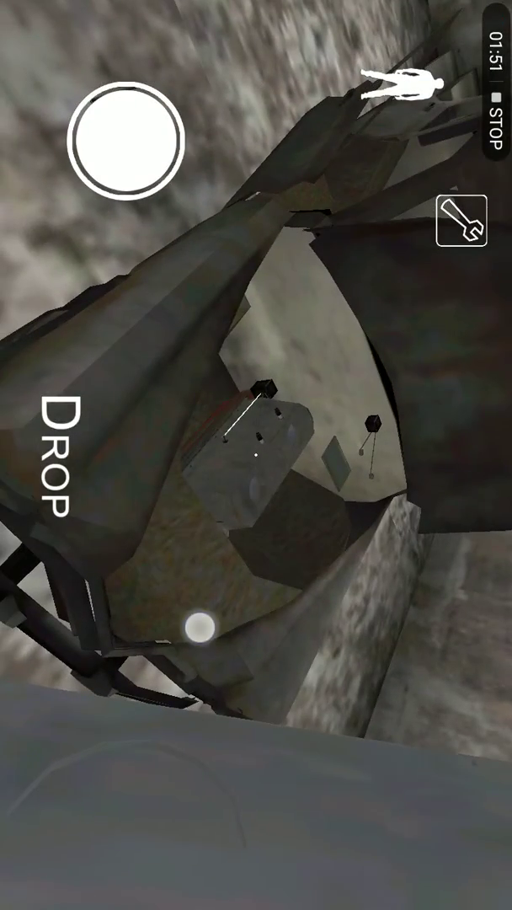
{"action": "left_click_drag", "start_coordinate": [252, 455], "coordinate": [253, 472]}
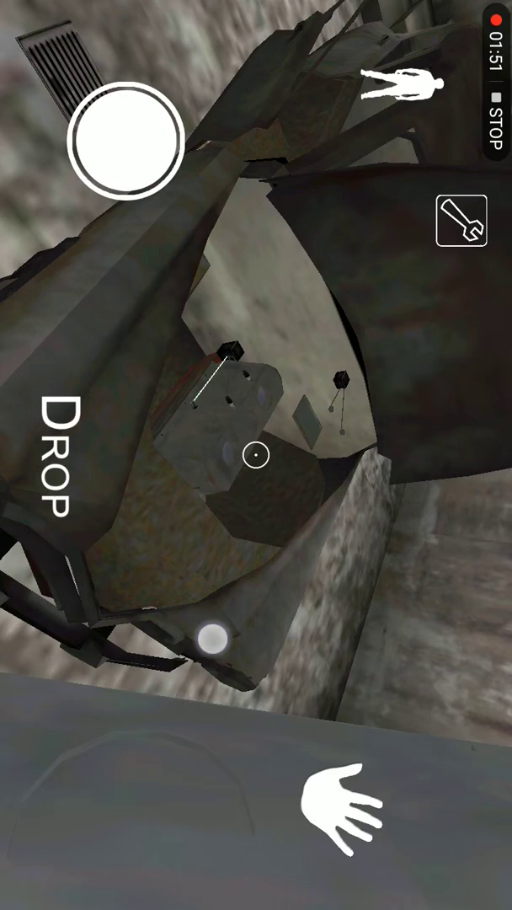